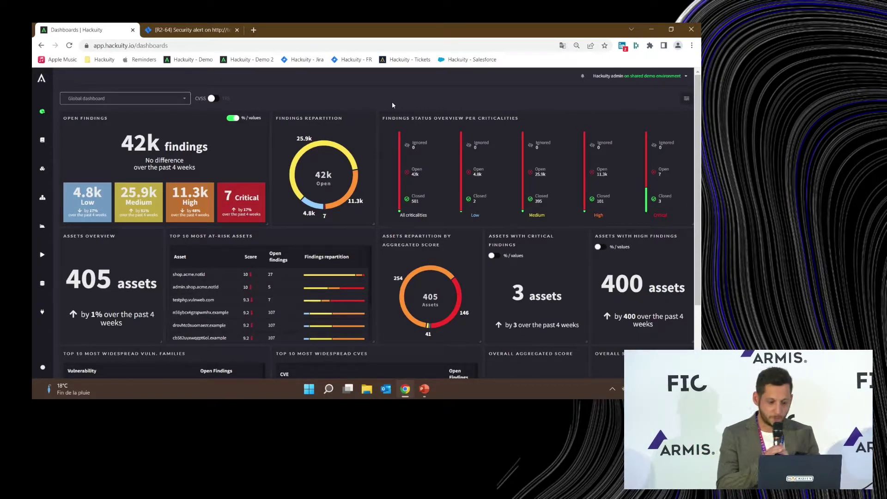
- Switch the global dashboard's scoring from CVSS to TRS
click(212, 100)
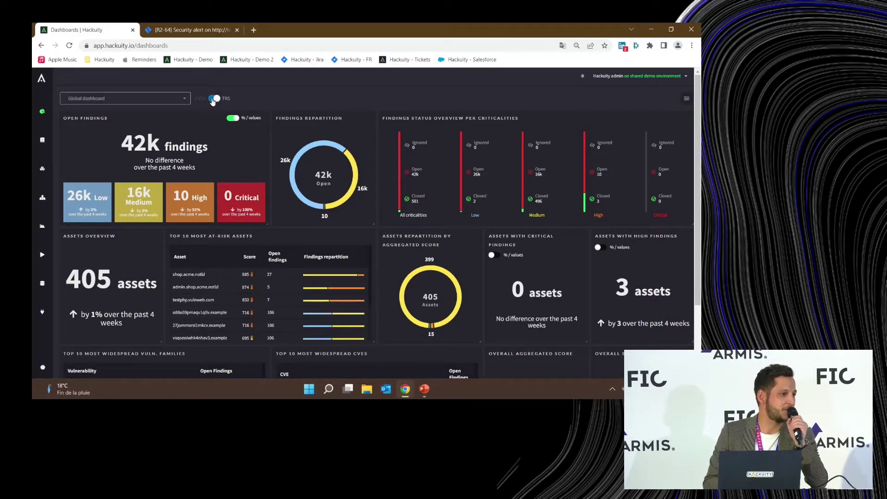
- Open the tenable.sc API connector's TSC connection and view the settings of its Intranet configuration
click(42, 318)
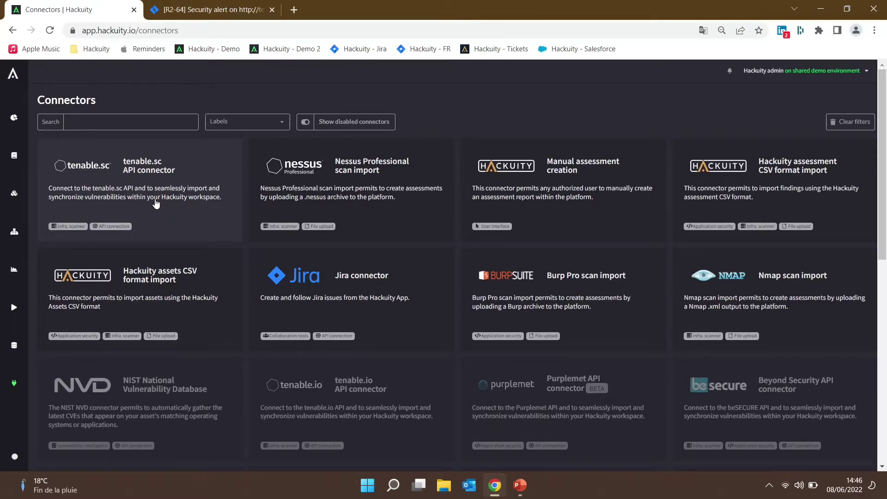
click(156, 203)
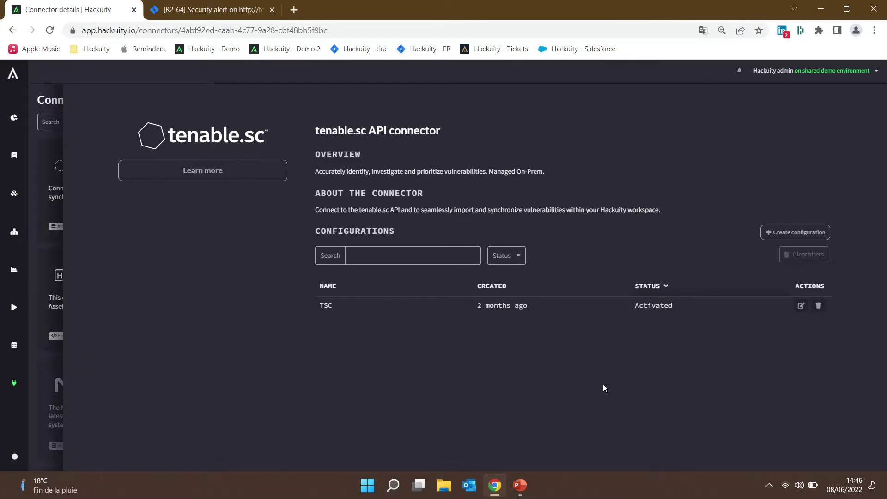
click(801, 306)
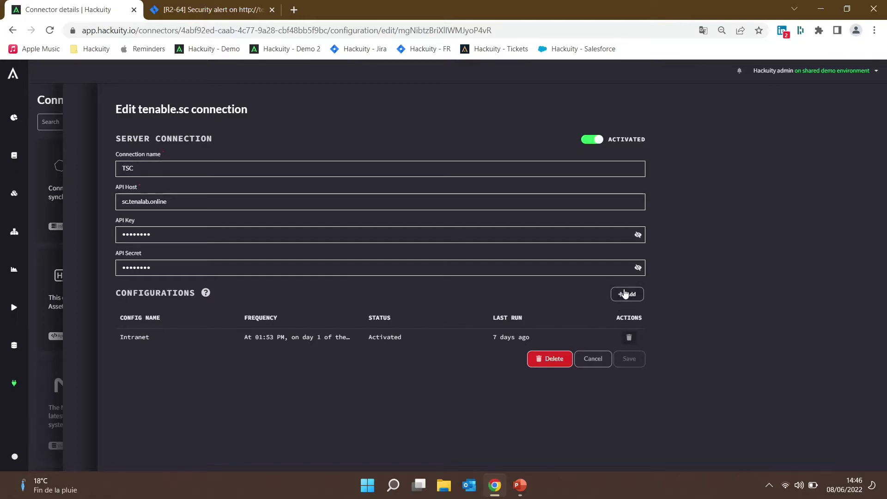
click(149, 337)
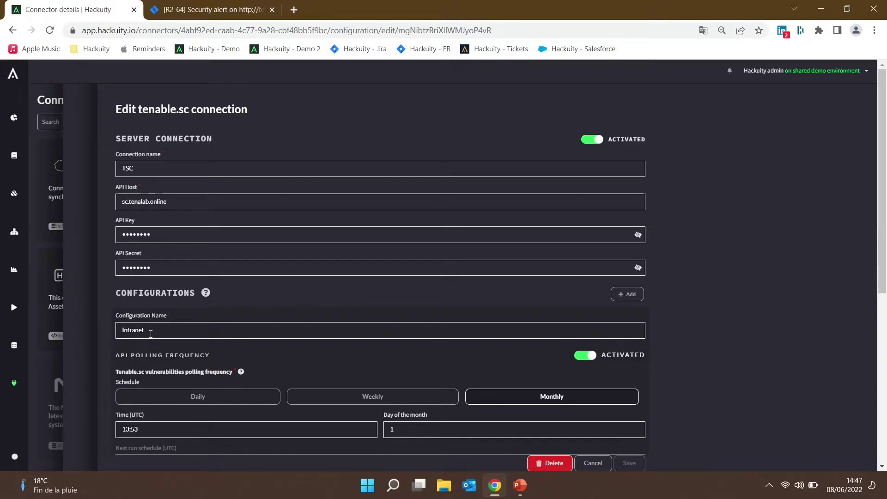
- Open the DMZ pentest report from the assessments listing and review its executive summary and the SQL Injection vulnerability description
click(13, 158)
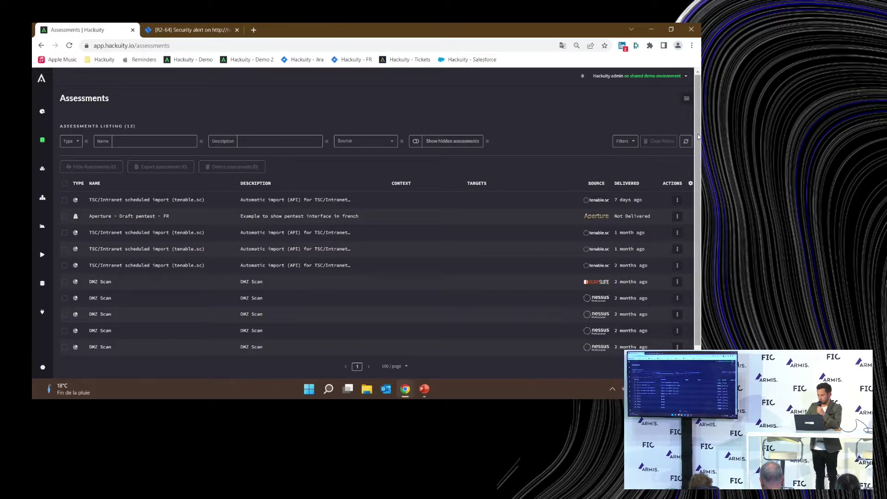
scroll(698, 134, down, 2)
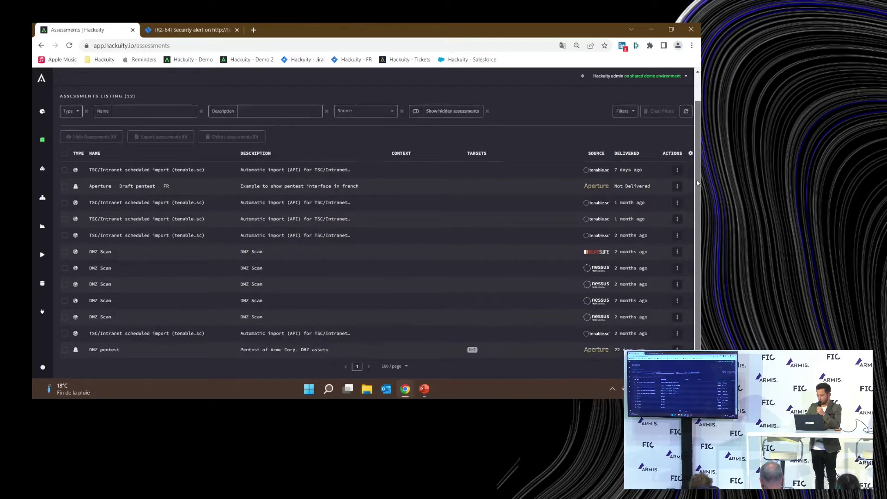
click(258, 350)
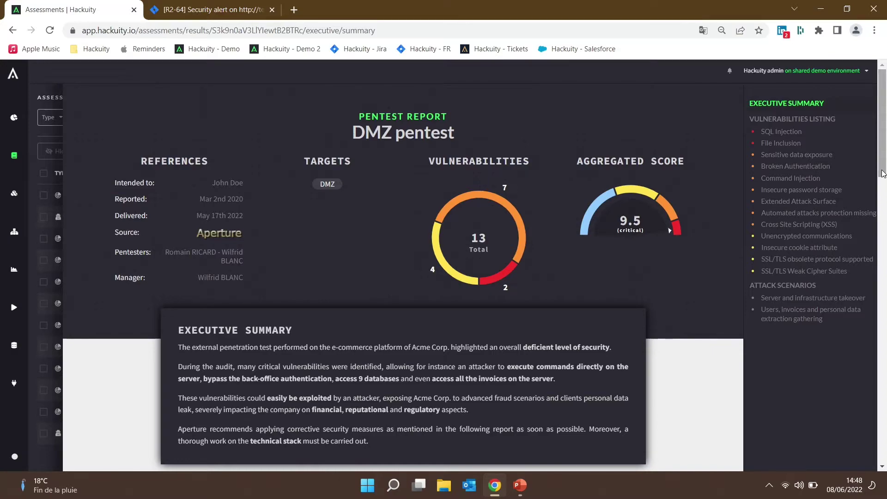
drag(882, 174, 883, 235)
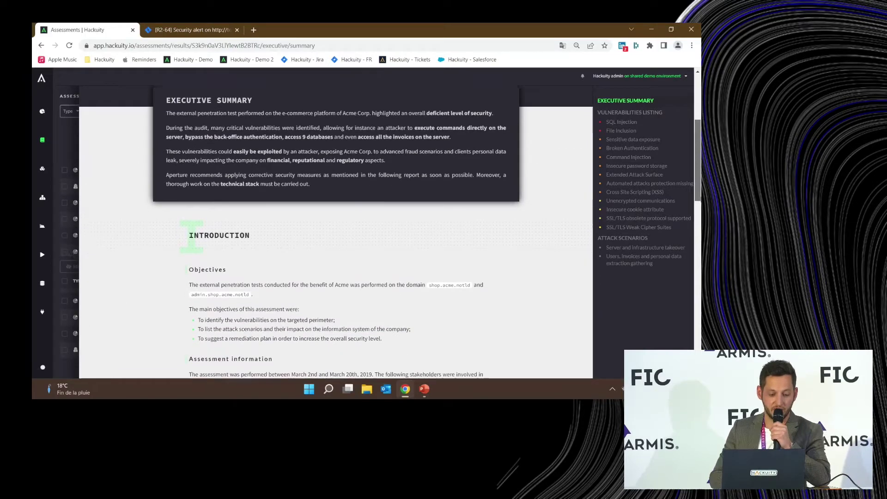
drag(698, 160, 698, 218)
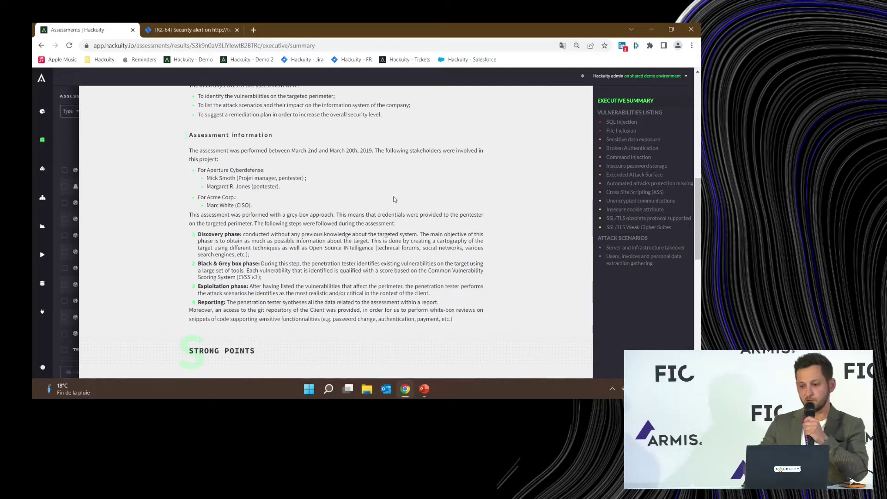
click(619, 123)
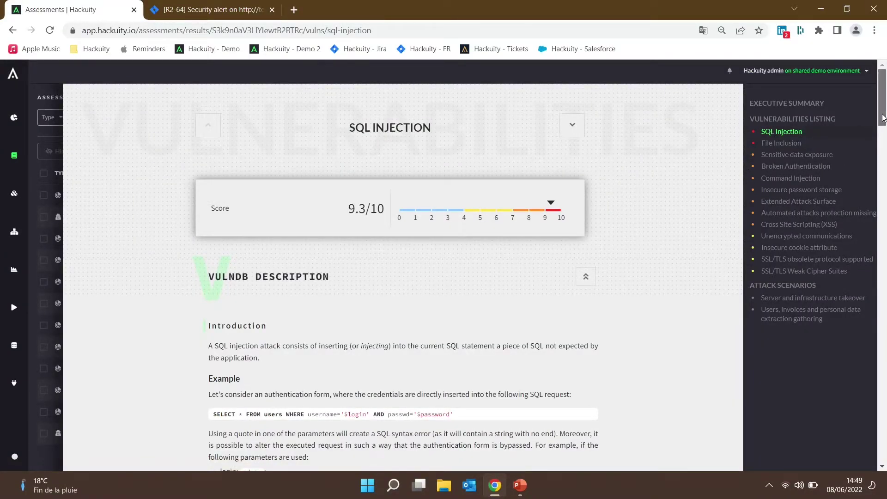
drag(883, 118, 883, 141)
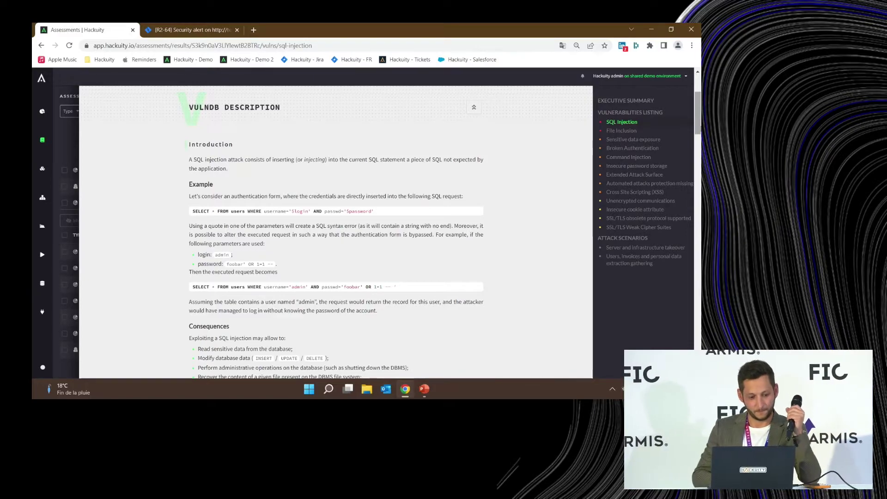
- Open the live report of testphp.vulnweb.com from the assets inventory and inspect its true risk score history
click(43, 170)
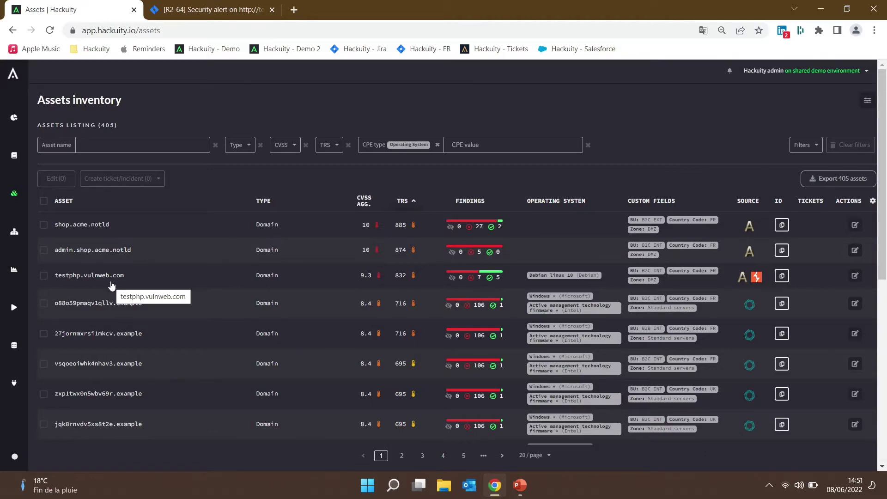
click(110, 282)
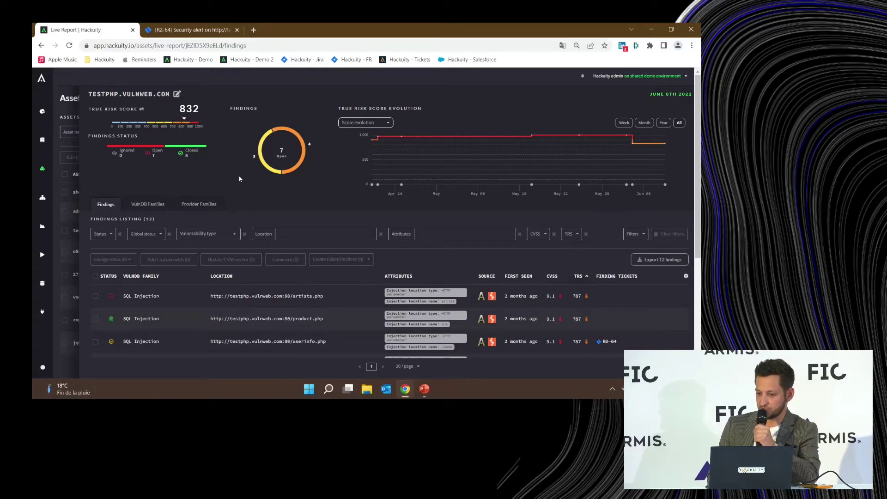
mouse_move(618, 155)
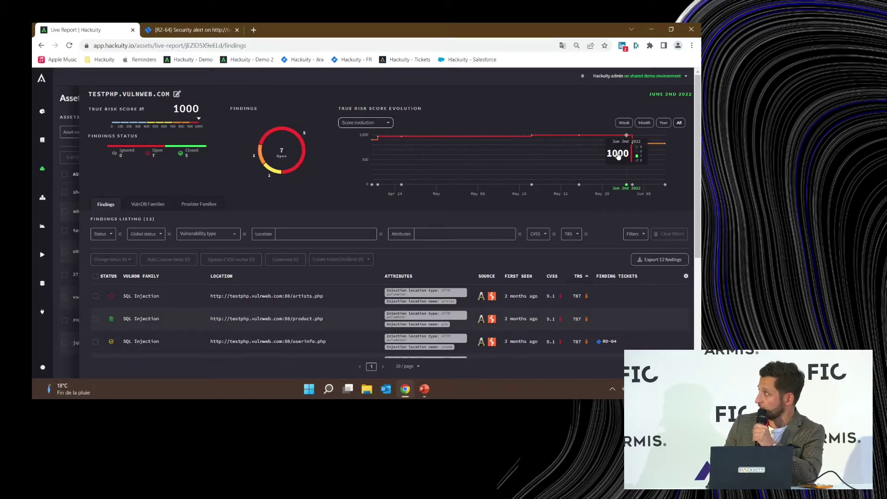
mouse_move(546, 134)
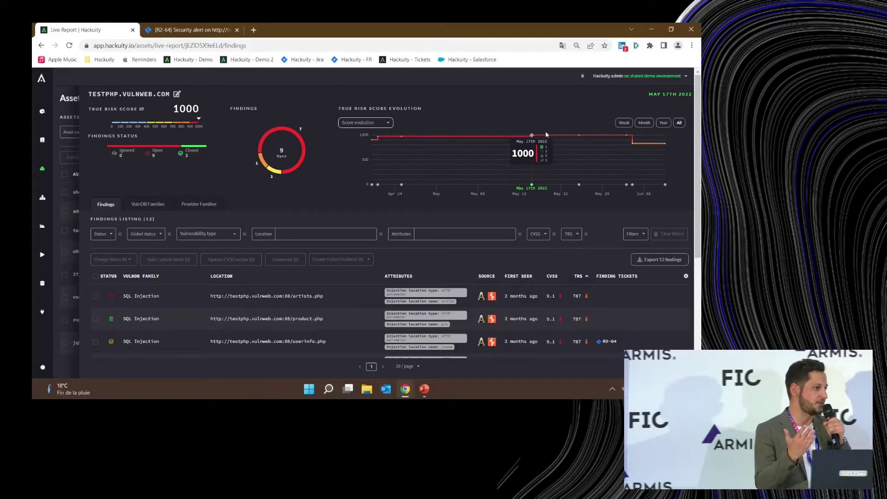
- View the asset's evolution chart as findings number per global status and as open findings distribution per criticality
click(369, 123)
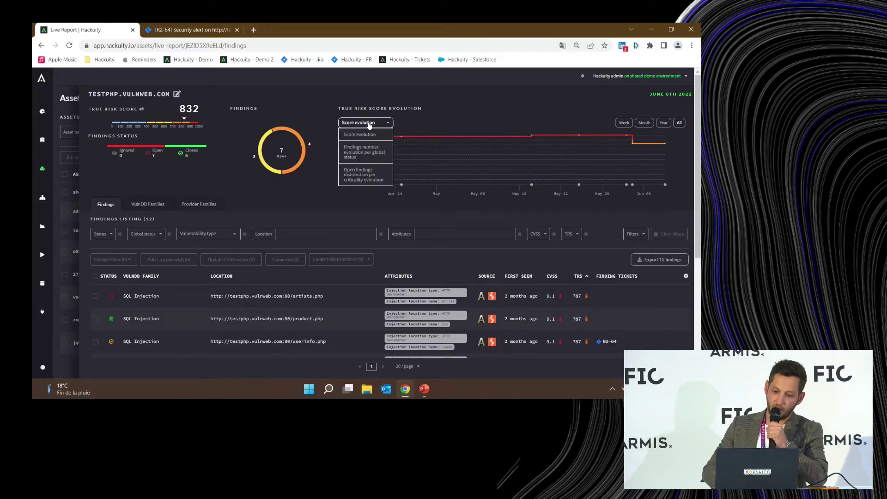
click(374, 151)
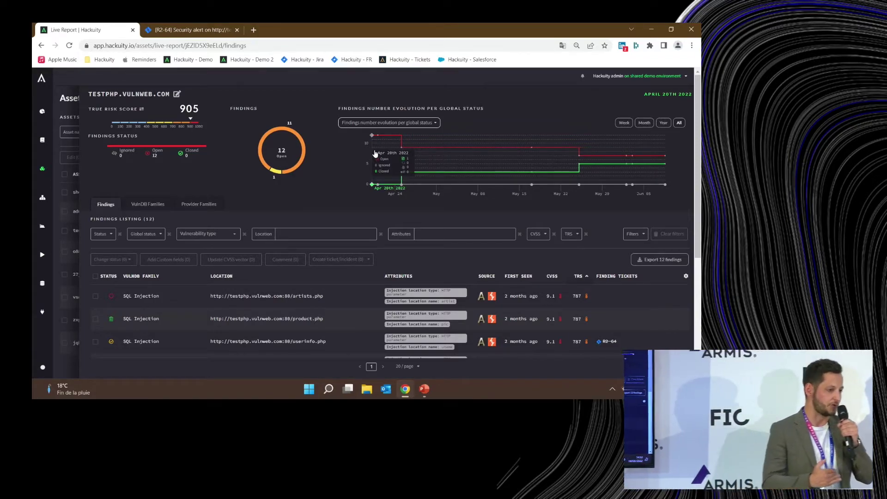
click(377, 123)
click(370, 162)
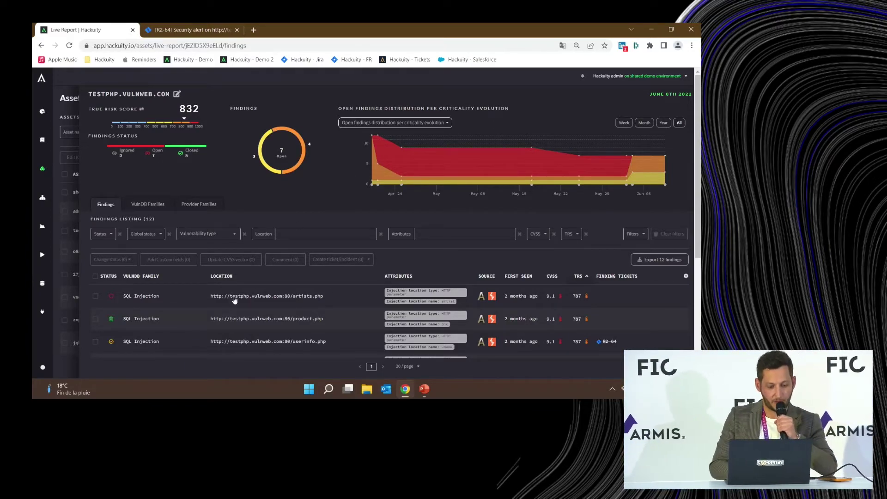
- Review the status transitions for the SQL Injection finding on artists.php and create a Jira ticket for it in R2
click(96, 297)
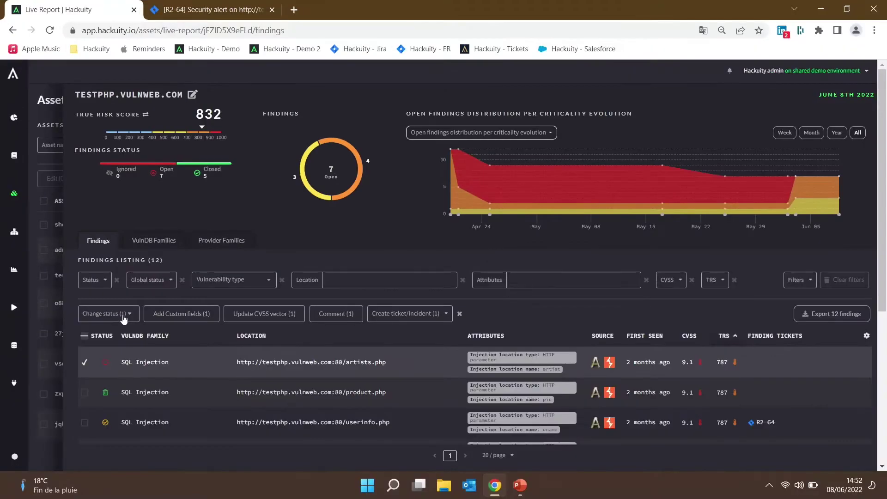
click(125, 262)
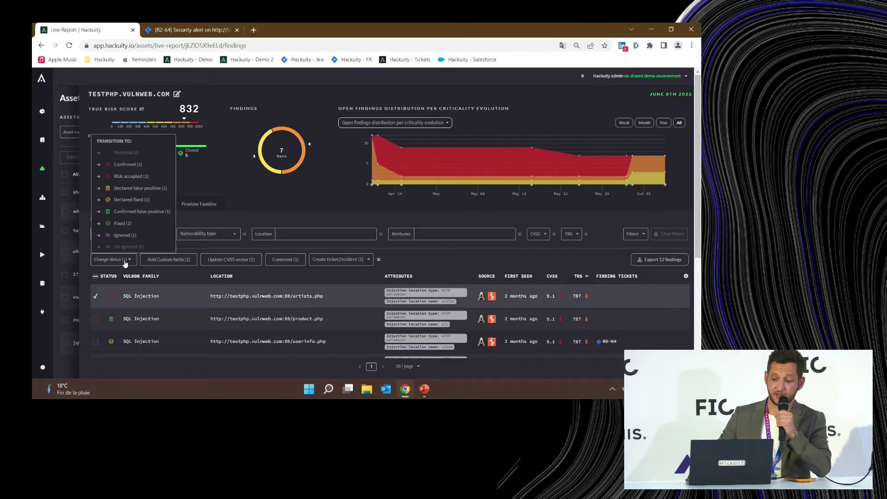
click(116, 367)
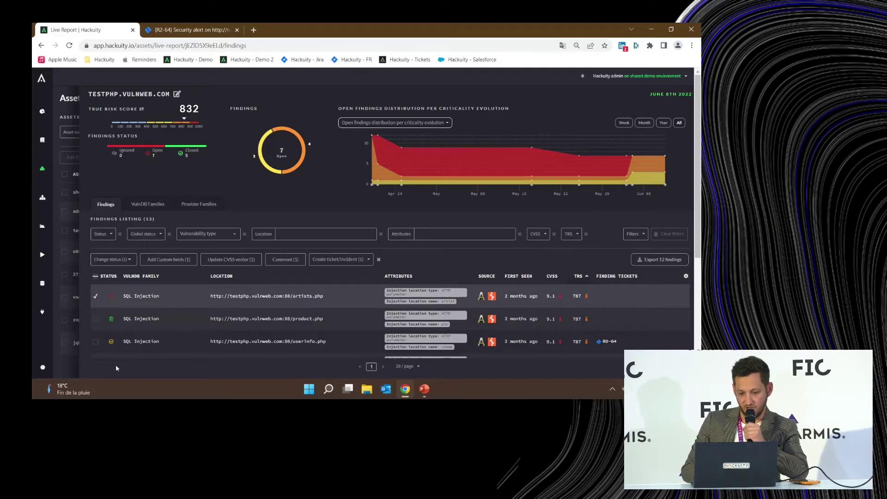
click(340, 261)
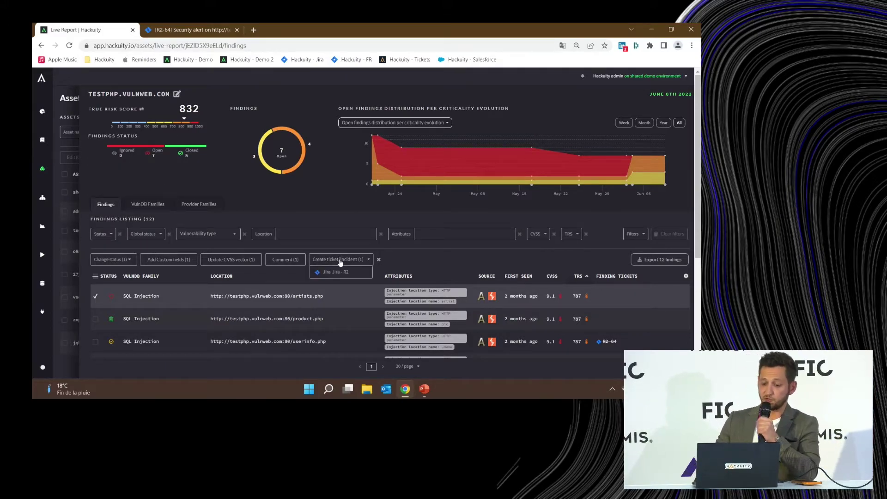
click(341, 272)
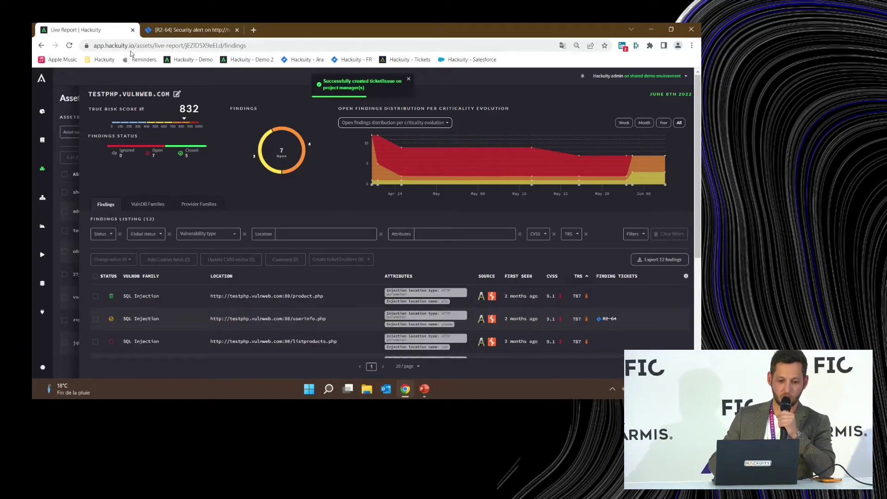
- Refresh the data, reopen the testphp.vulnweb.com live report from the assets inventory and check its findings listing for linked tickets
click(70, 45)
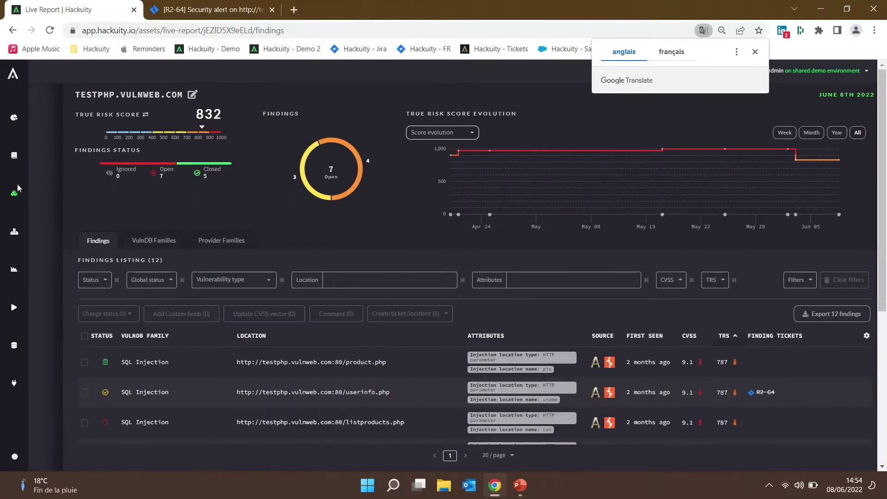
click(43, 169)
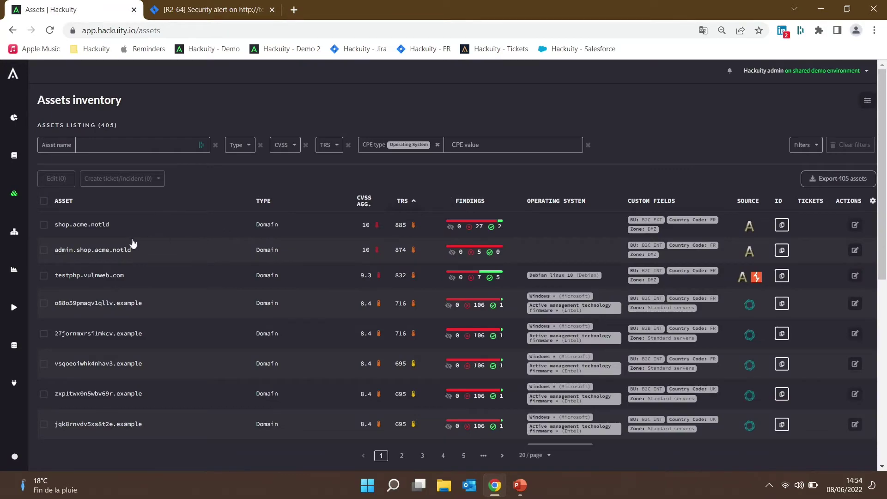
click(94, 277)
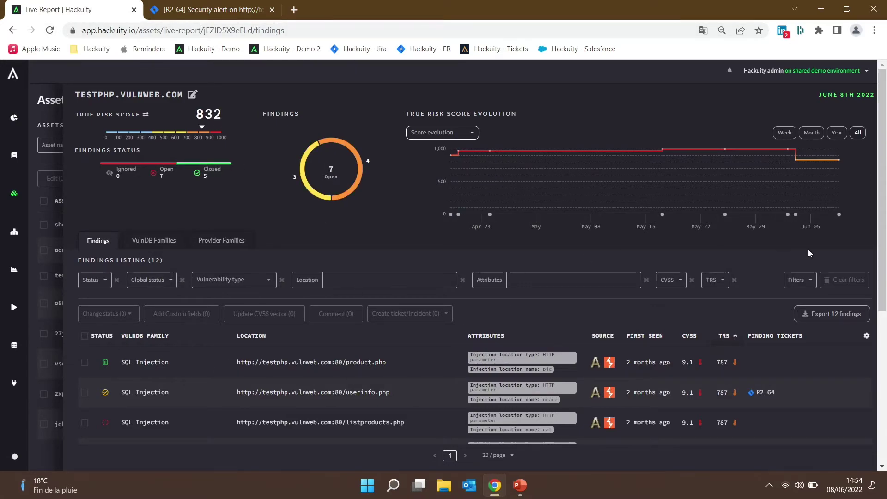
drag(885, 261, 884, 327)
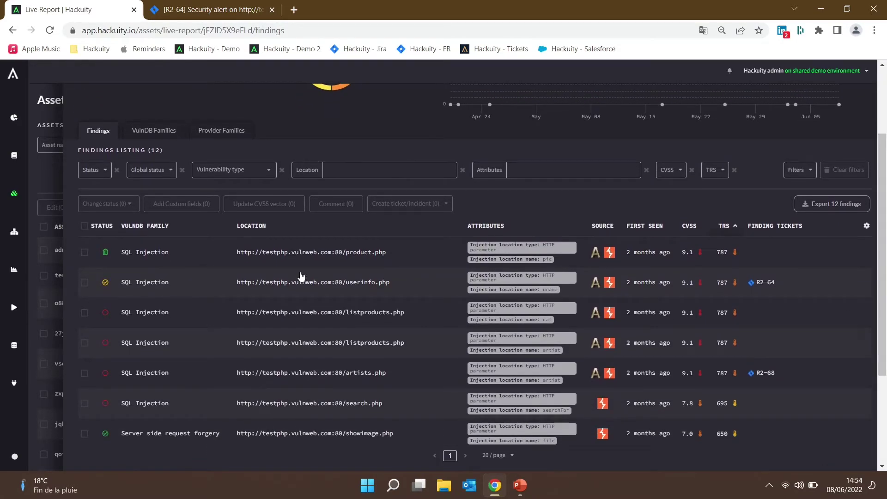
- Create a Jira ticket in R2 for the SQL Injection finding on listproducts.php with injection location name cat
click(85, 314)
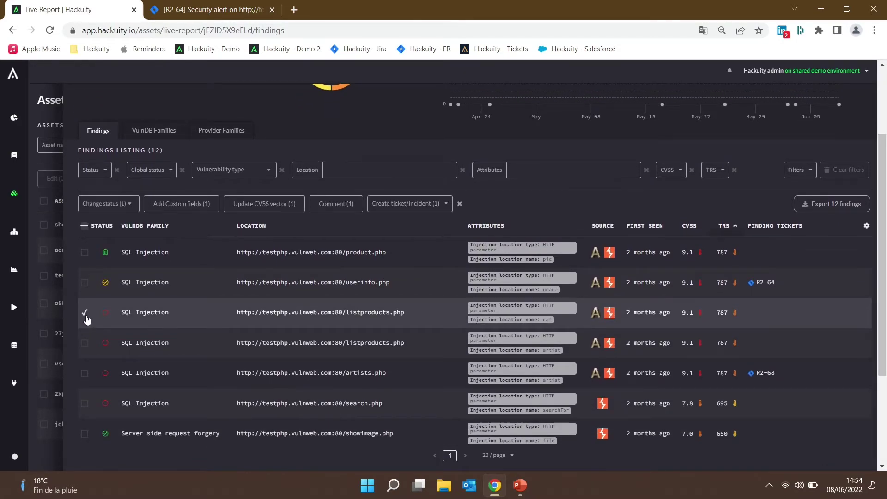
click(393, 206)
click(402, 222)
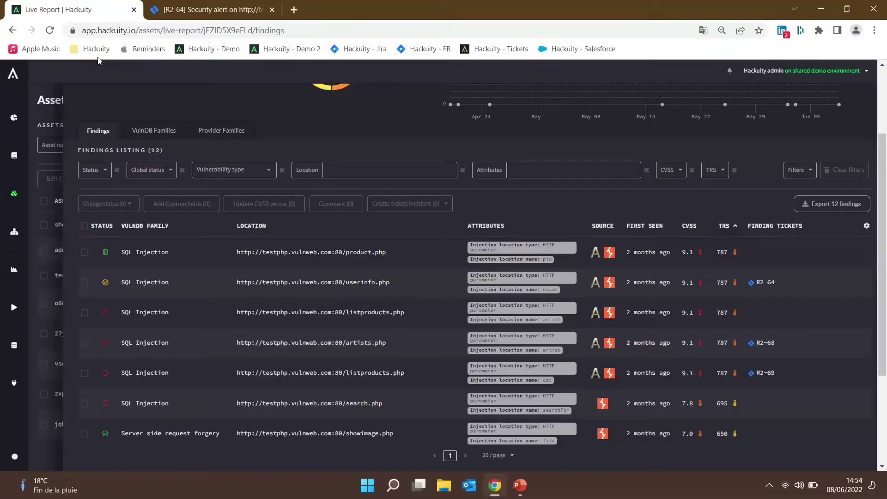
- Reload the live report and open the Jira issue R2-68 linked to the artists.php SQL Injection finding
click(50, 30)
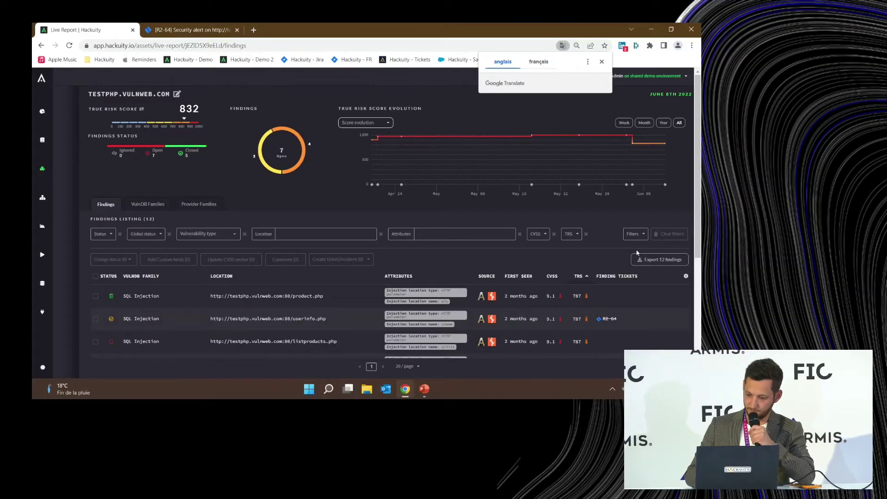
click(640, 234)
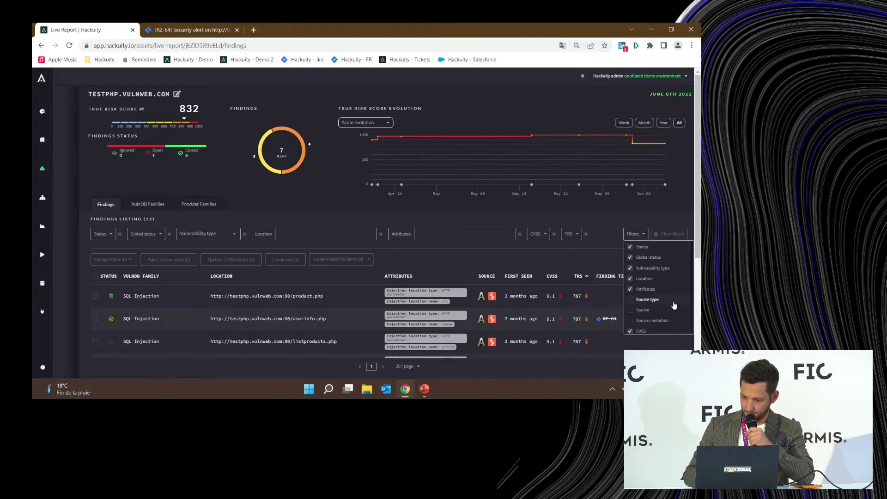
scroll(699, 245, down, 1)
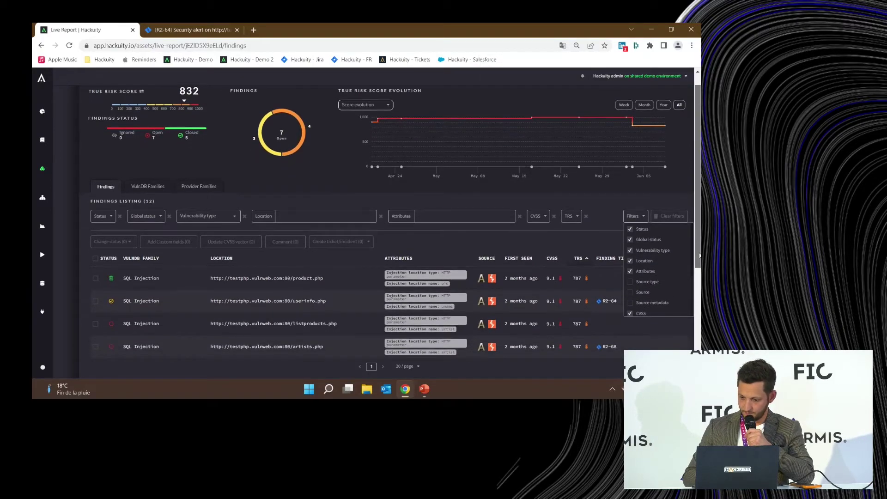
scroll(613, 314, down, 2)
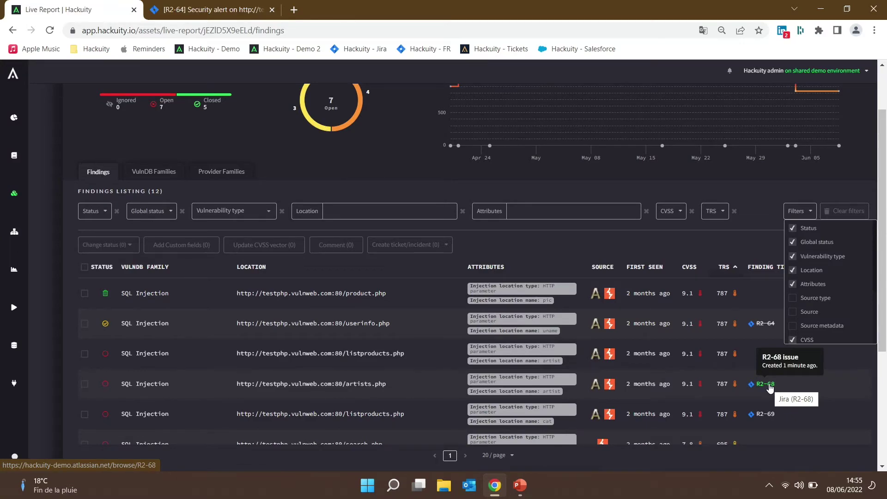
click(769, 386)
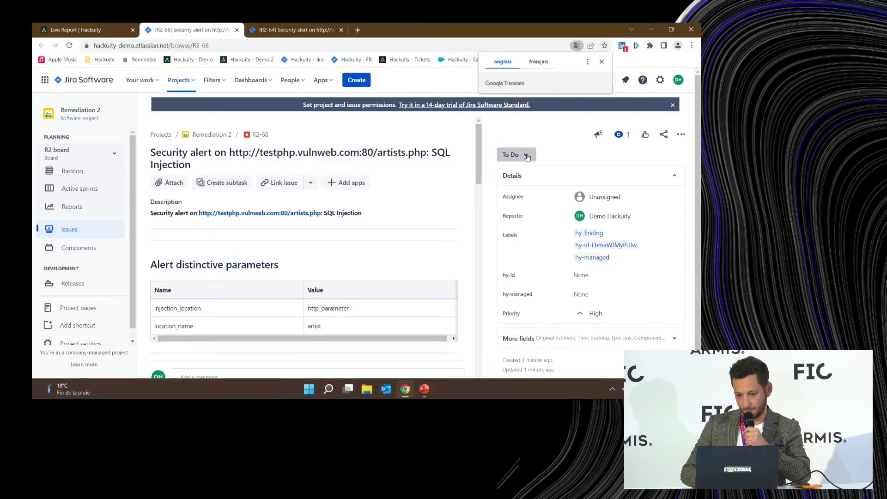
- Set Jira issue R2-68 to Done, return to the Hackuity live report and reload it to check the artists.php SQL Injection finding
click(526, 155)
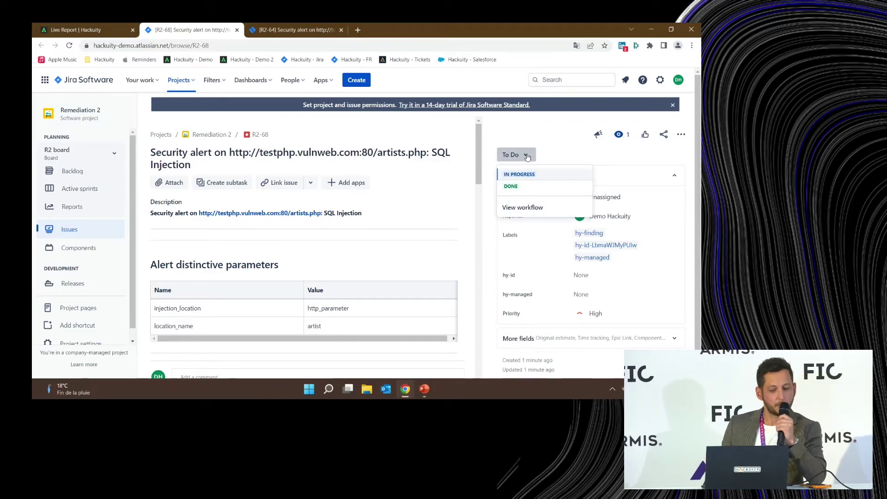
click(511, 187)
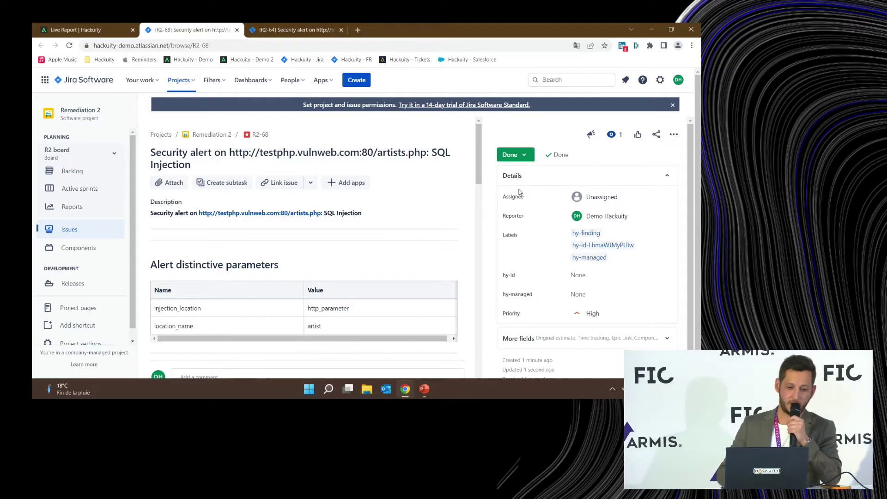
click(119, 29)
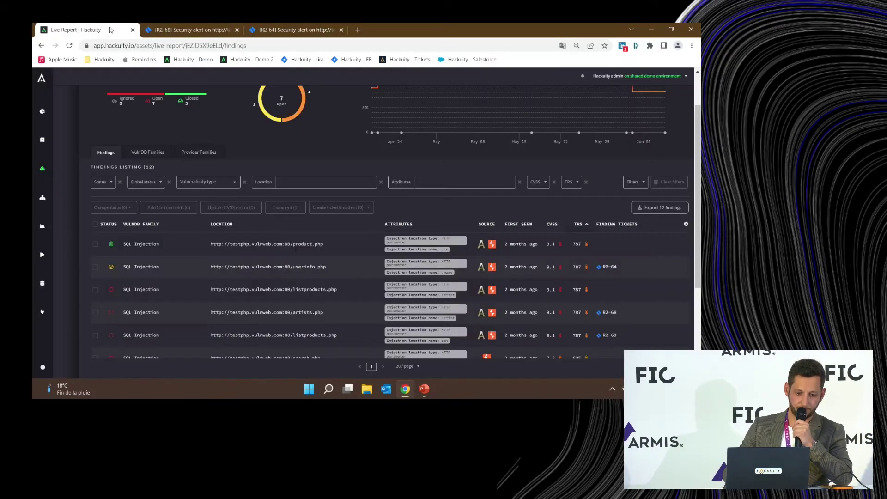
click(69, 46)
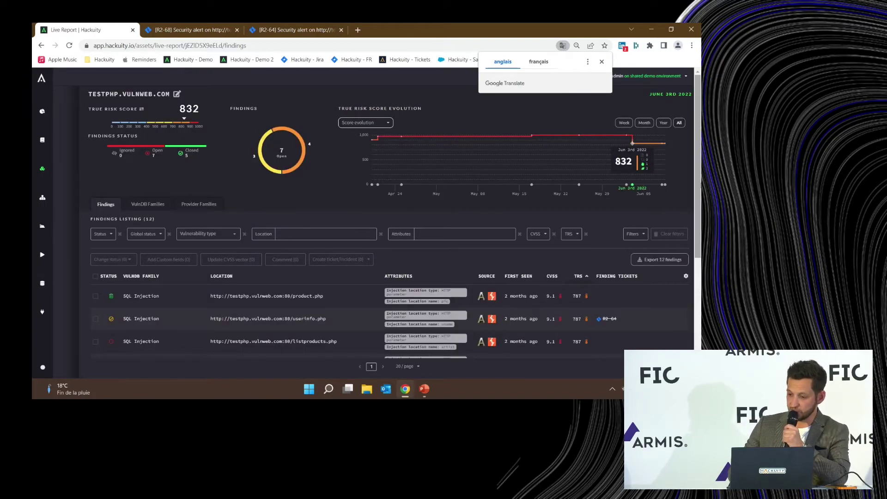
scroll(624, 142, down, 2)
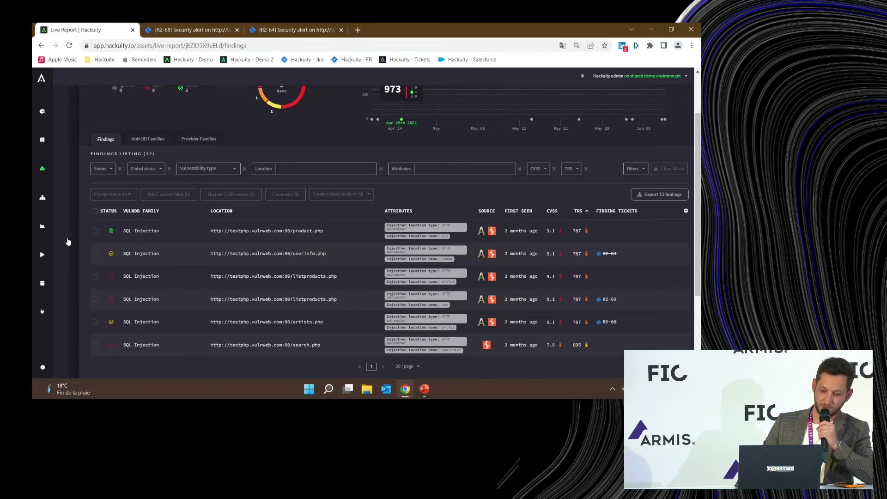
- Open the ACME COMPANY - UK/FR perimeter tree, expand its UK branch and bookmark UK on the dashboard
click(43, 198)
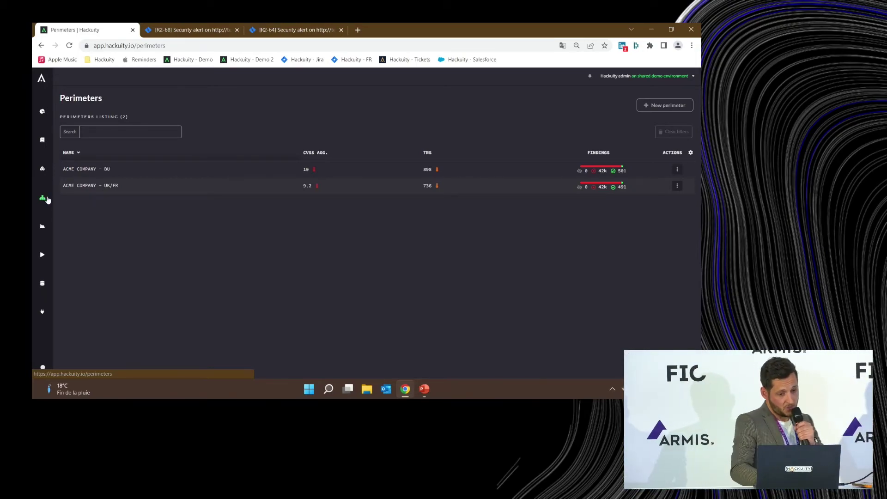
click(93, 185)
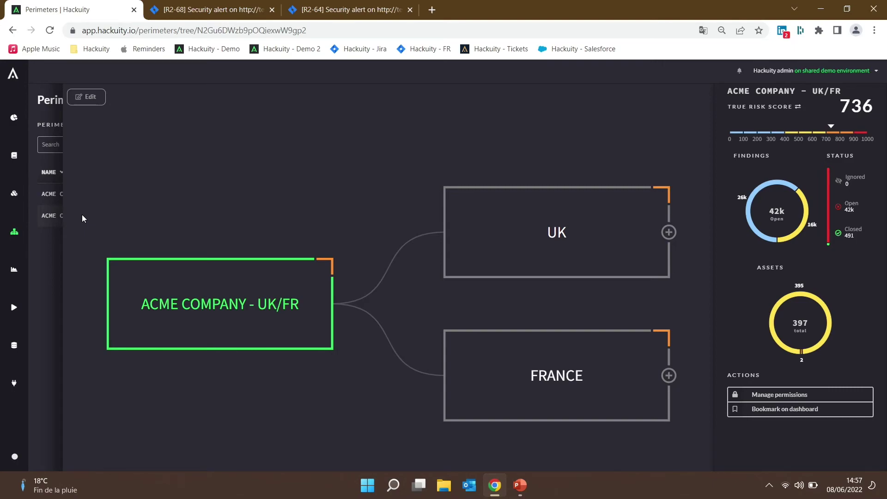
click(616, 231)
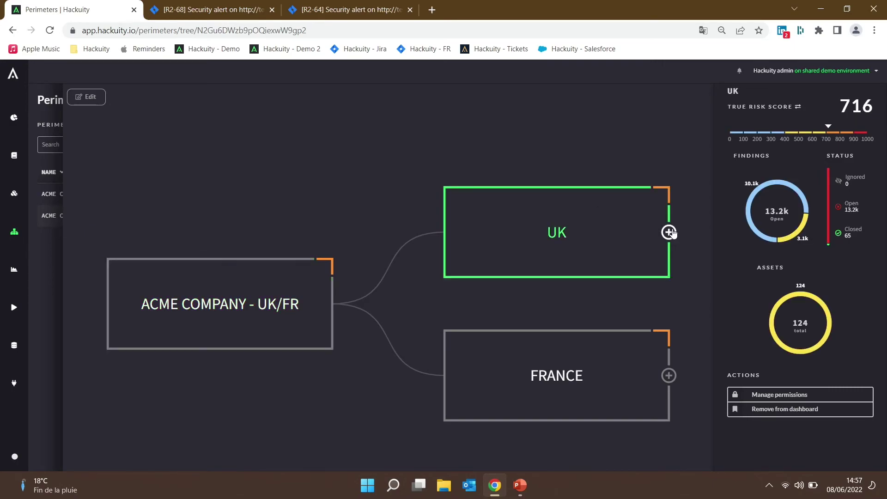
click(669, 232)
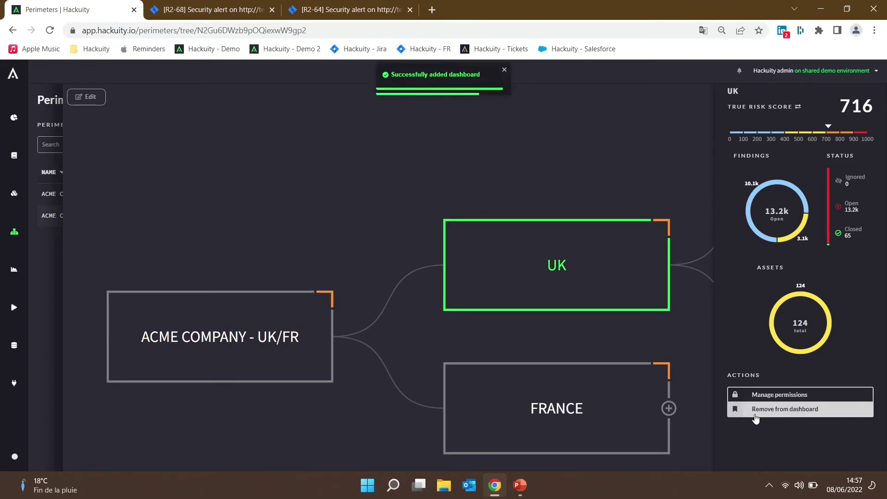
click(756, 409)
- Open the ACME COMPANY - BU perimeter tree, view the B2B unit's risk details and expand its branch
click(51, 199)
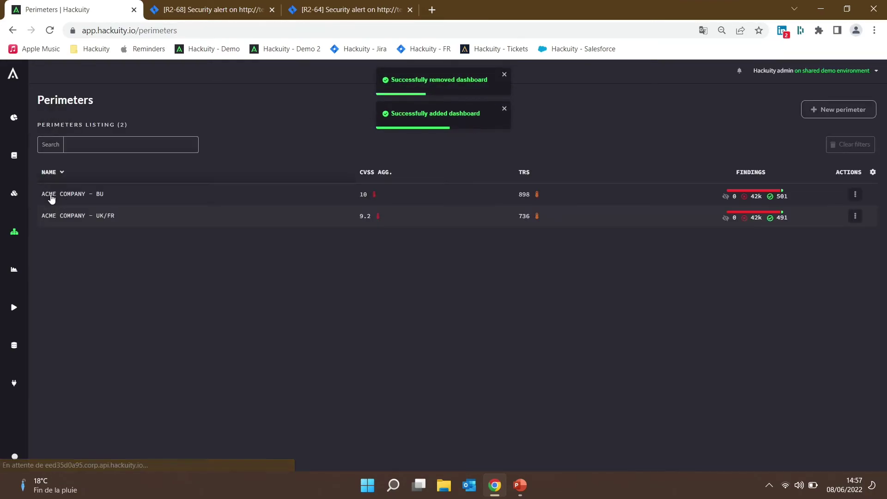
click(582, 232)
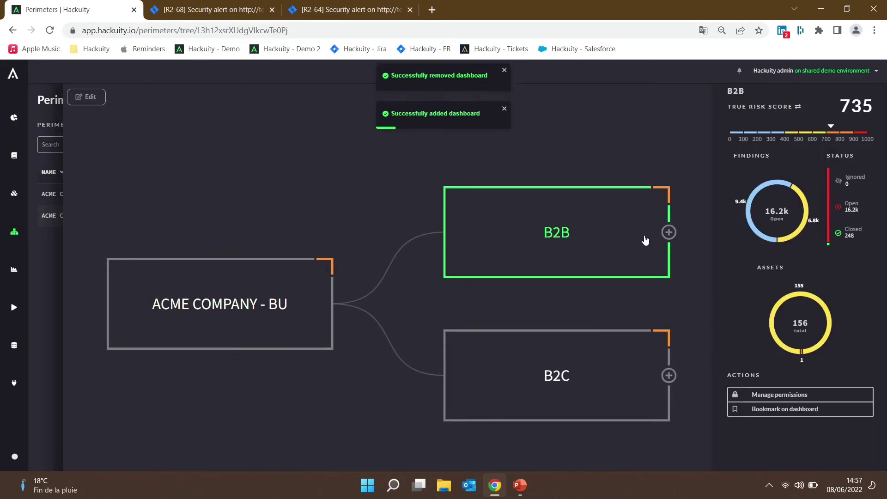
click(668, 232)
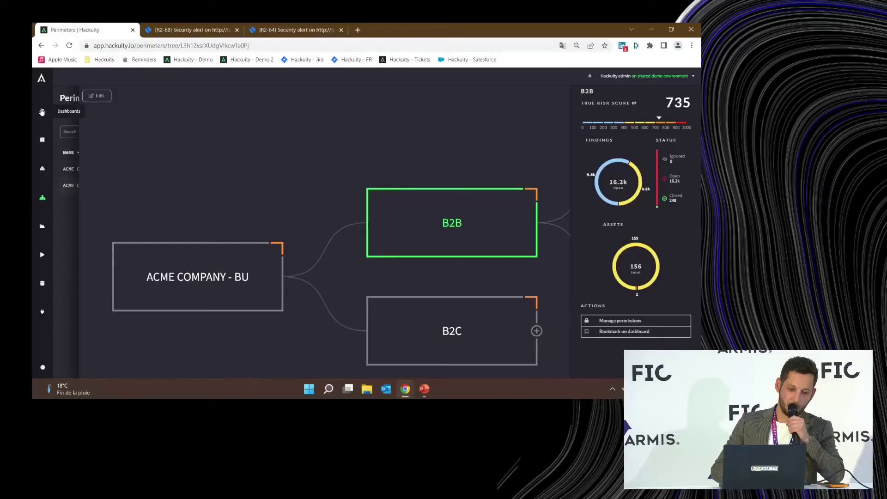
- Open the dashboards and display the one for ACME COMPANY - UK/FR / France
click(42, 112)
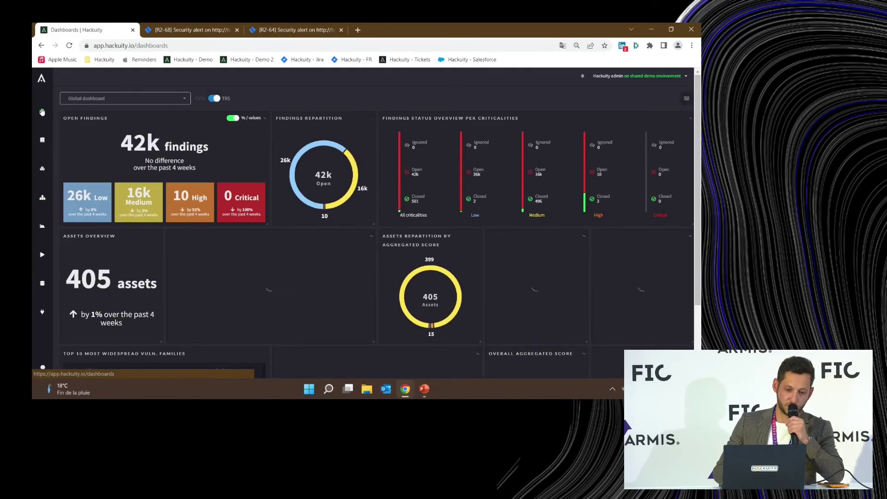
click(186, 100)
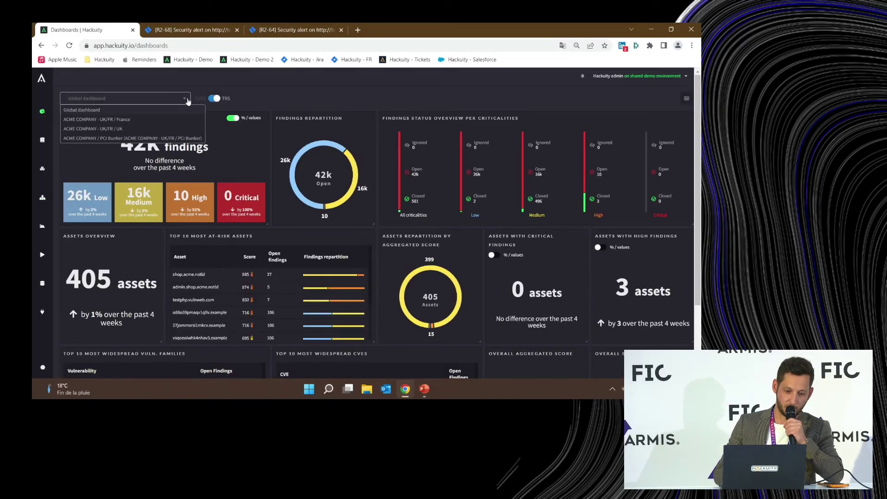
click(124, 119)
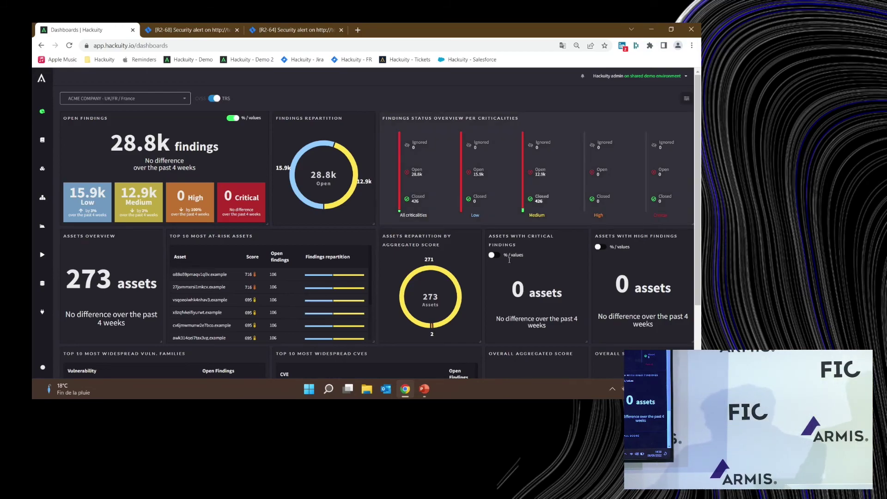
- Switch to the PowerPoint presentation and show its closing slide 10, "Venez nous rencontrer", with the contact QR code
click(425, 390)
click(78, 333)
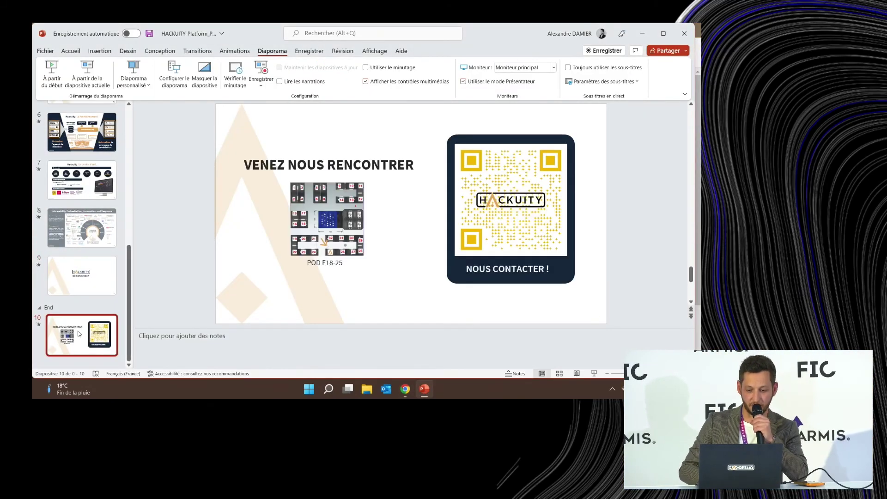